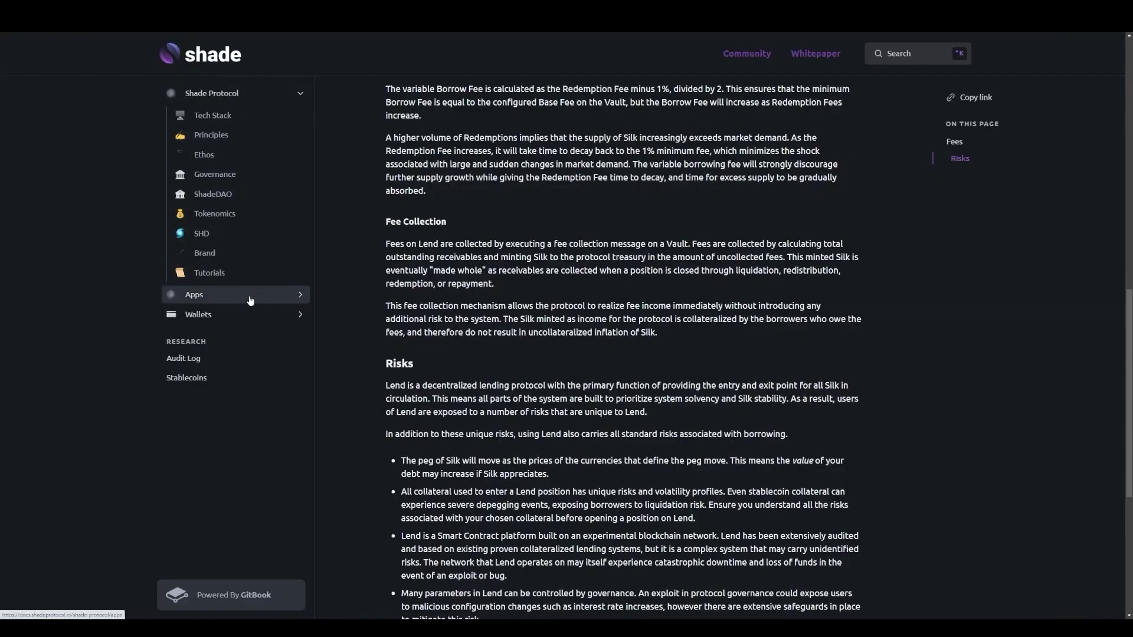
Step: Open the Risks and Fees page of the Lend app in the Shade Protocol docs and read through it
click(250, 301)
click(301, 298)
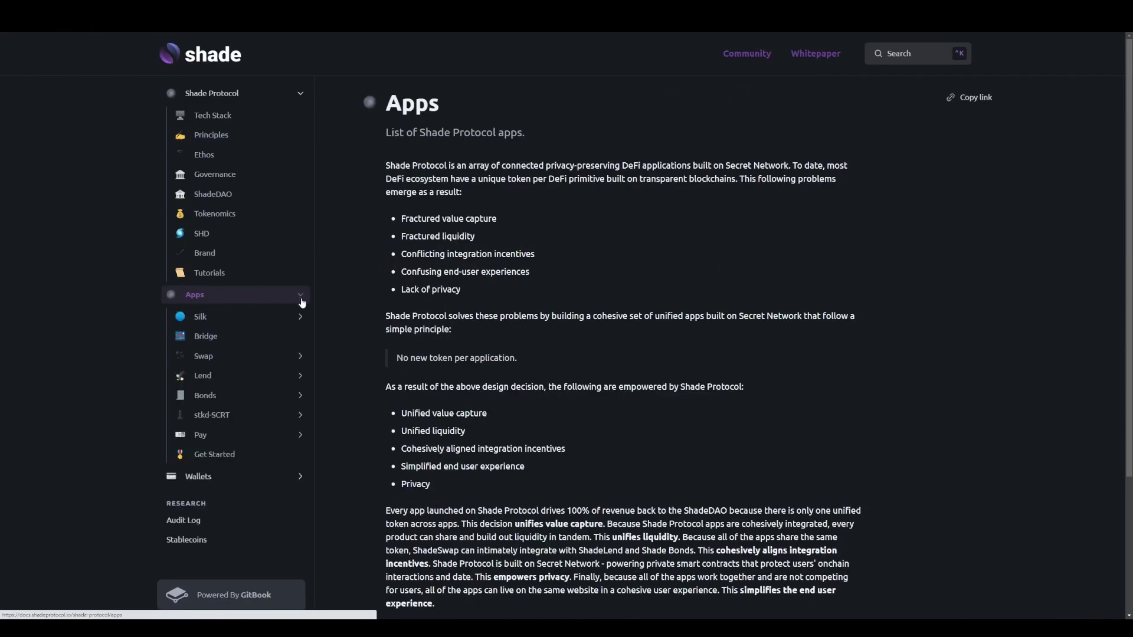
click(293, 382)
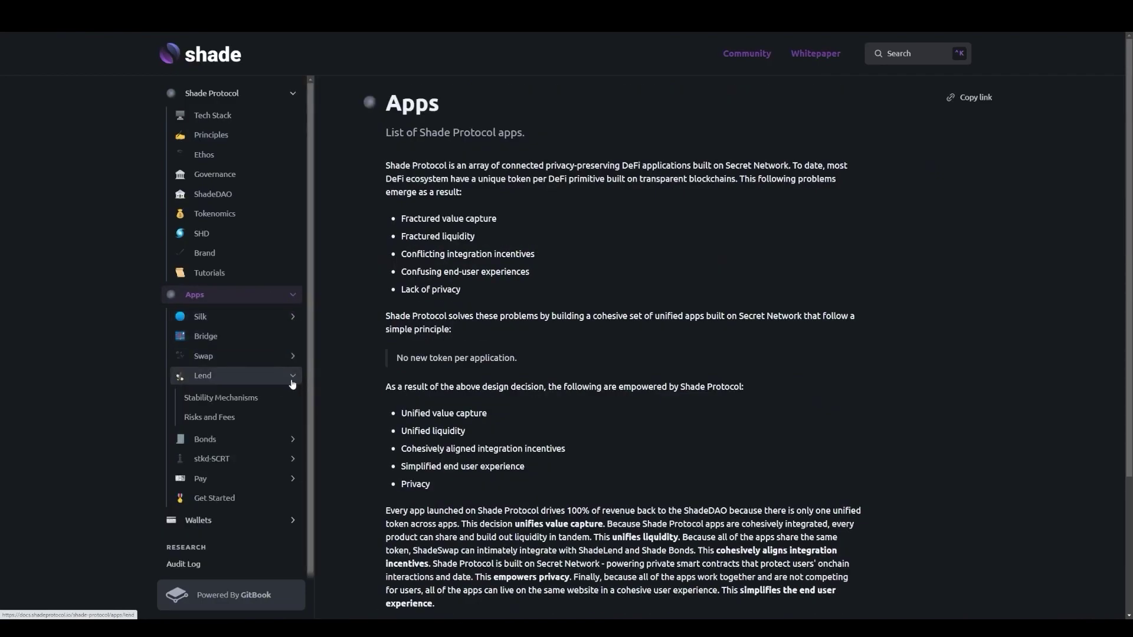
click(263, 418)
scroll(566, 302, down, 2)
scroll(565, 307, down, 5)
scroll(564, 313, down, 2)
scroll(563, 313, down, 2)
scroll(562, 317, up, 2)
scroll(564, 317, up, 8)
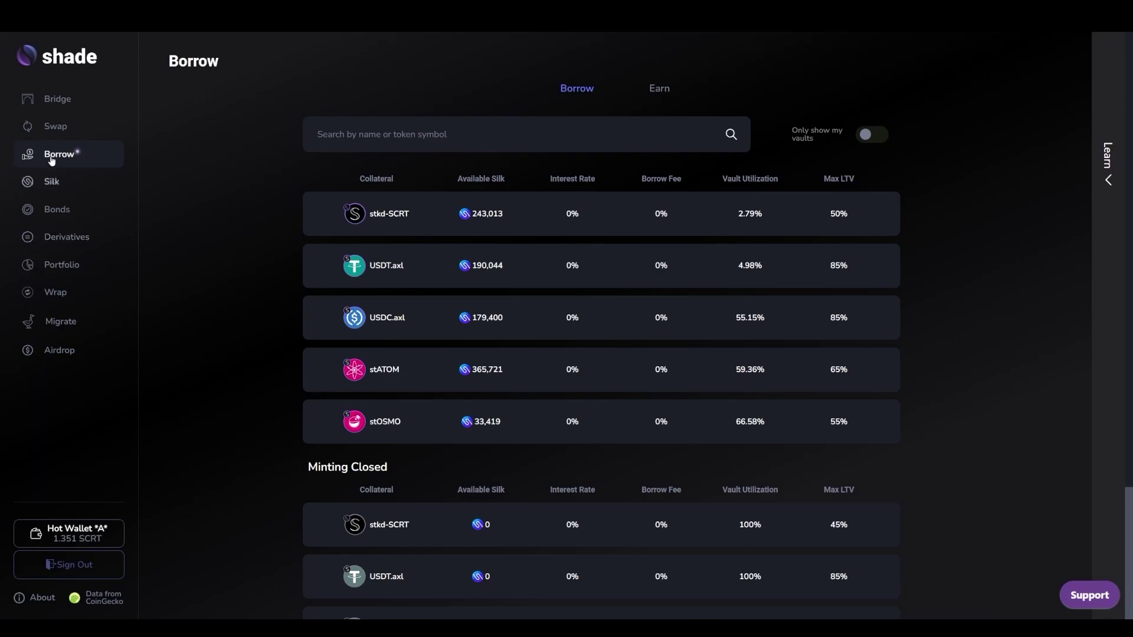
Step: Look at the Bridge page and then the Derivatives page in the Shade web app
click(52, 103)
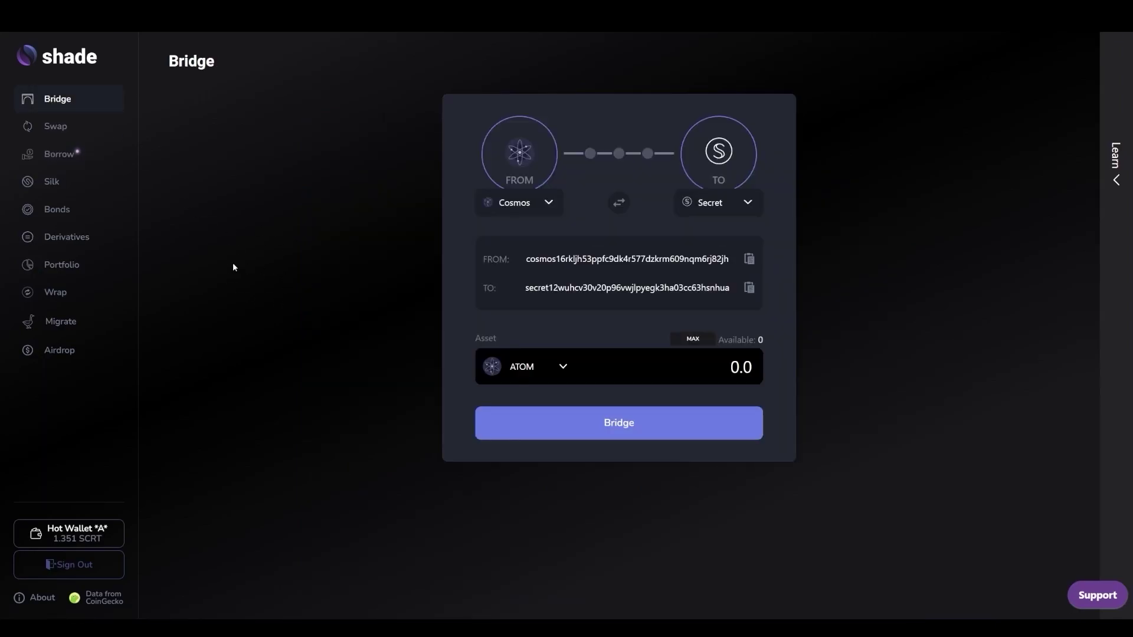
click(83, 239)
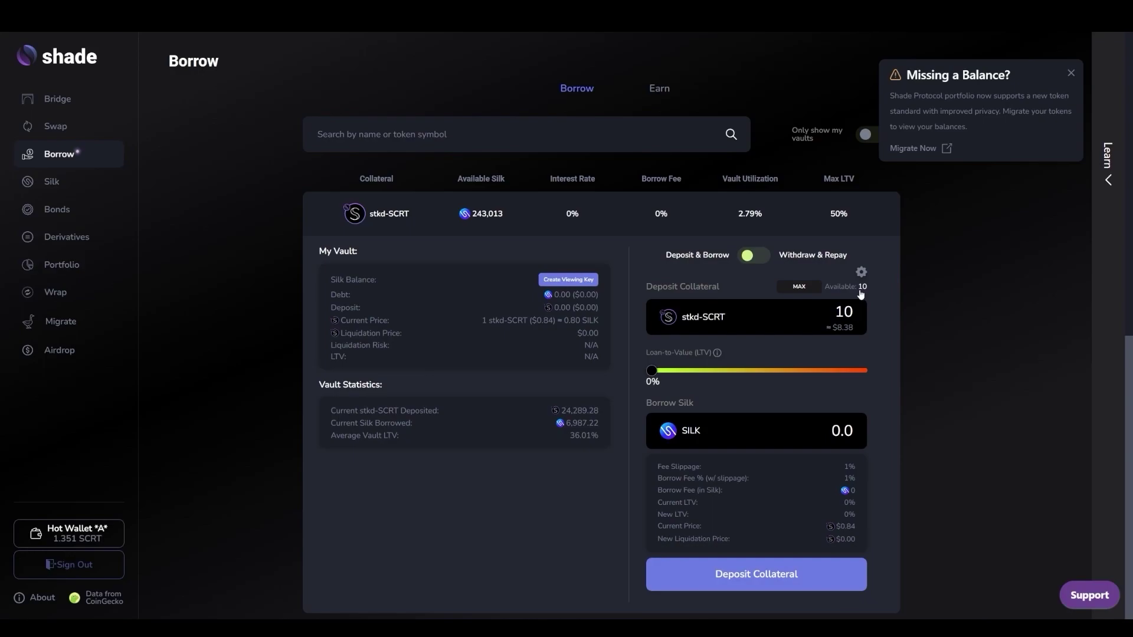
Step: Deposit all 10 stkd-SCRT as collateral, borrow 1.996933 SILK at 25% LTV, approve the transaction, and dismiss the missing-balance notice
click(861, 287)
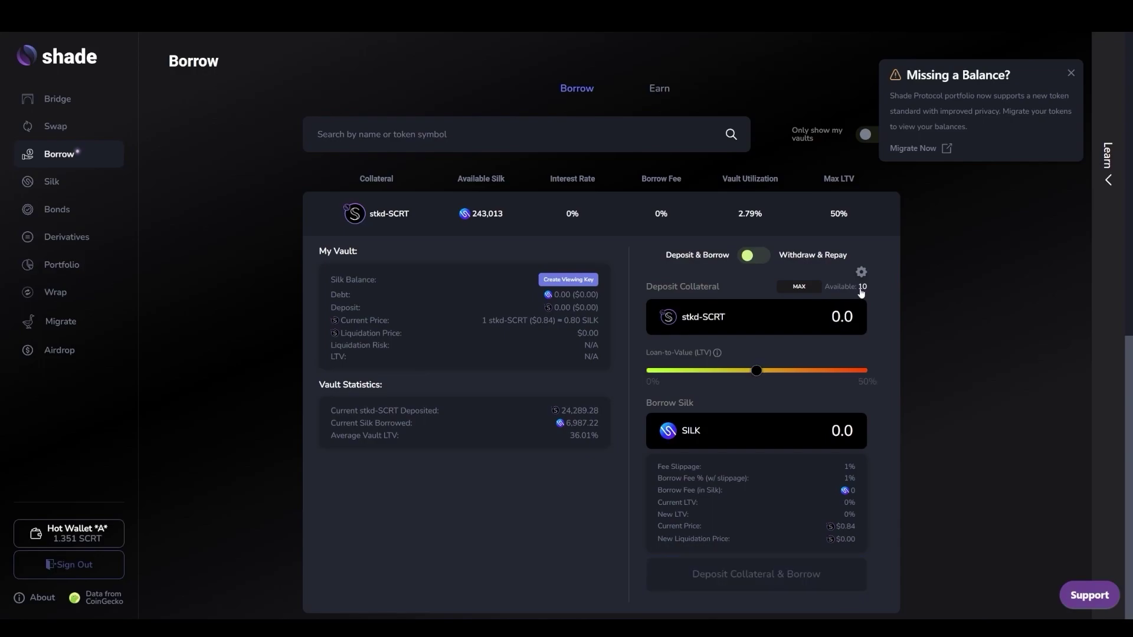
drag(652, 372, 758, 374)
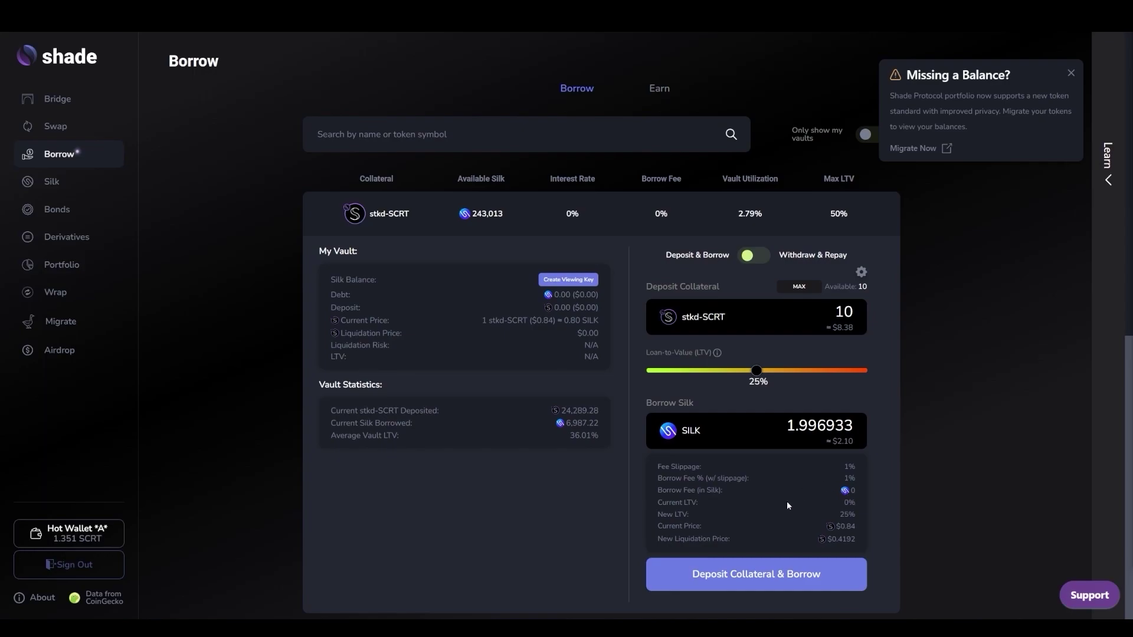
click(760, 574)
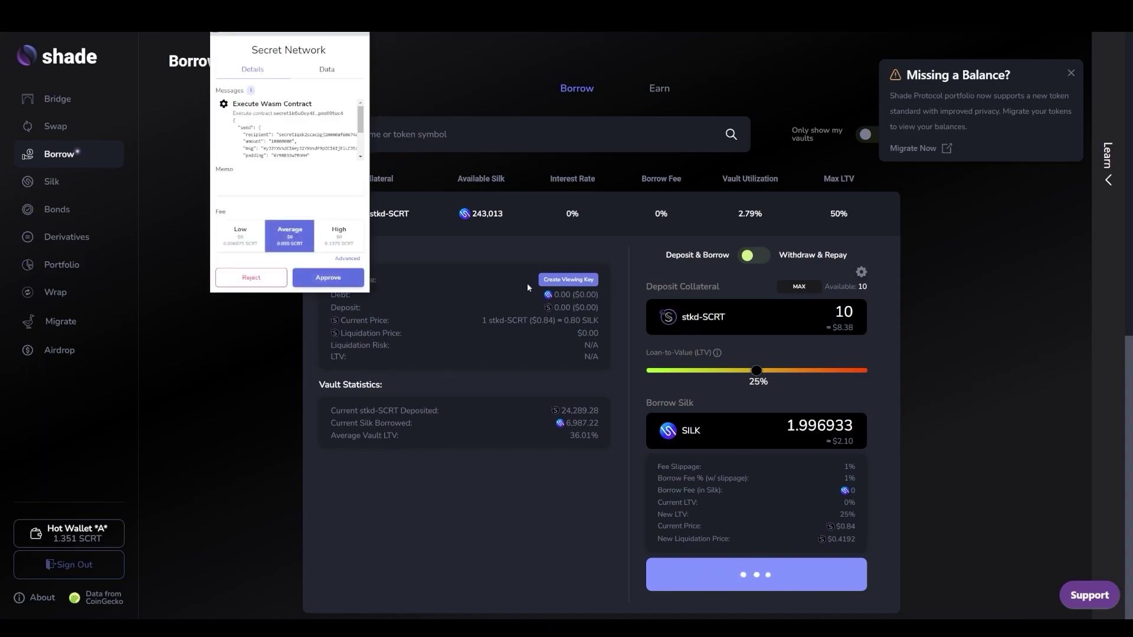
click(337, 281)
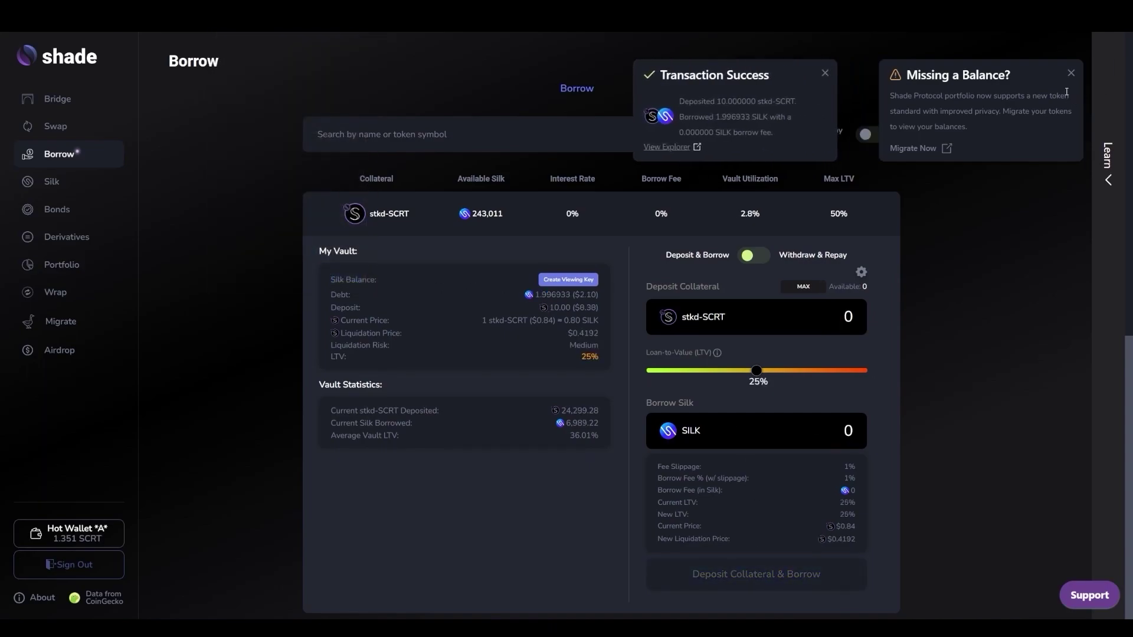
click(1071, 73)
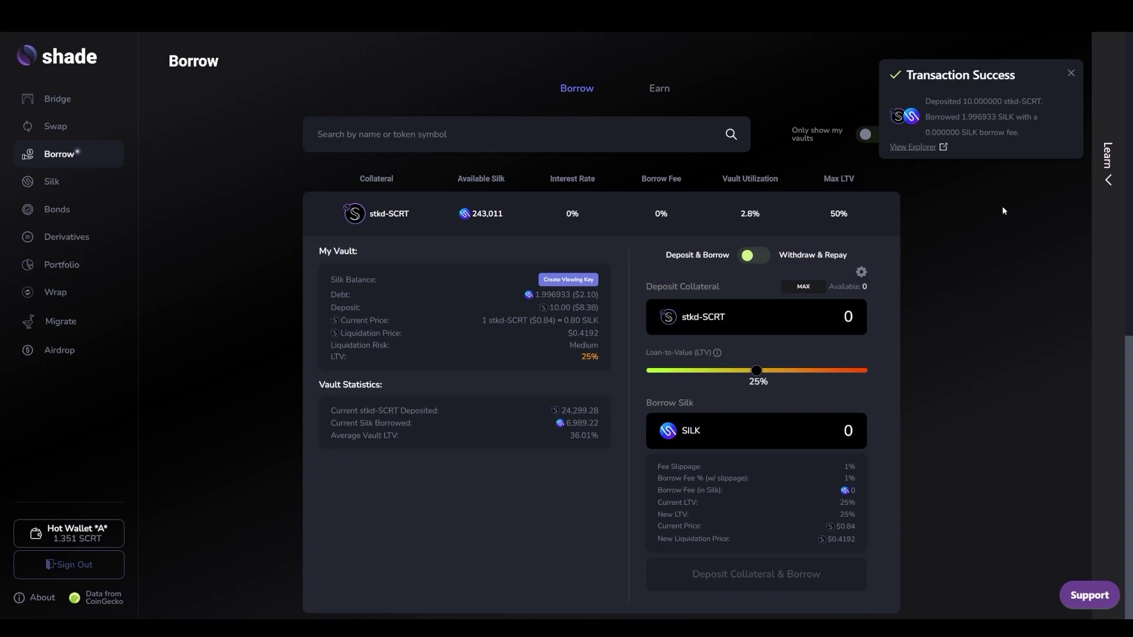
Step: Swap the full 1.996933 SILK balance for stkd-SCRT and approve the transaction in the wallet
click(56, 126)
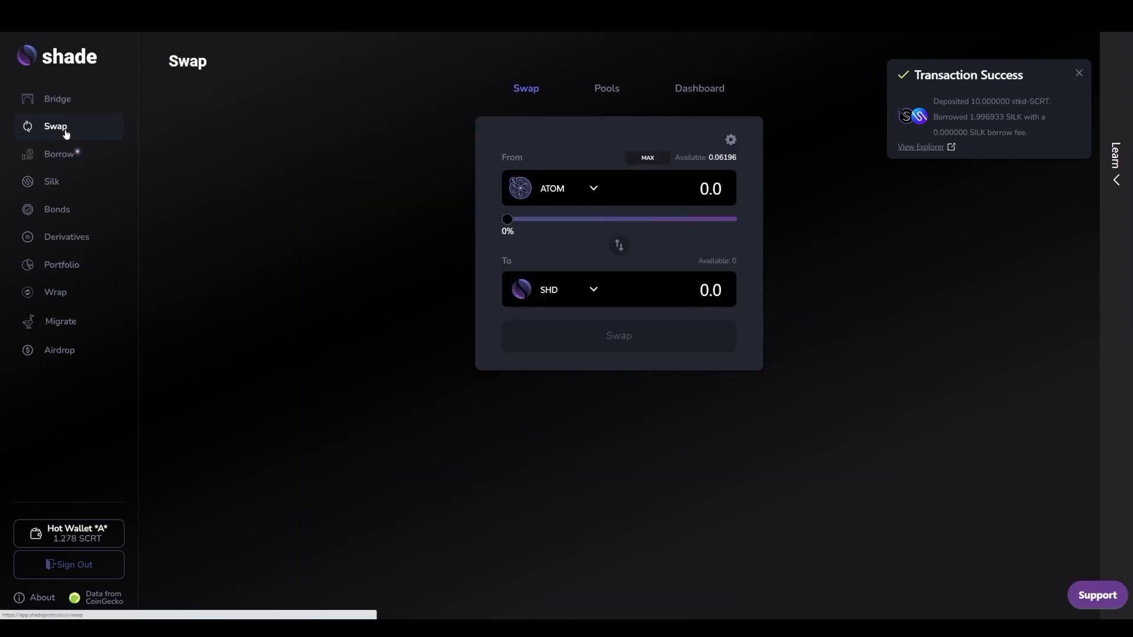
click(593, 189)
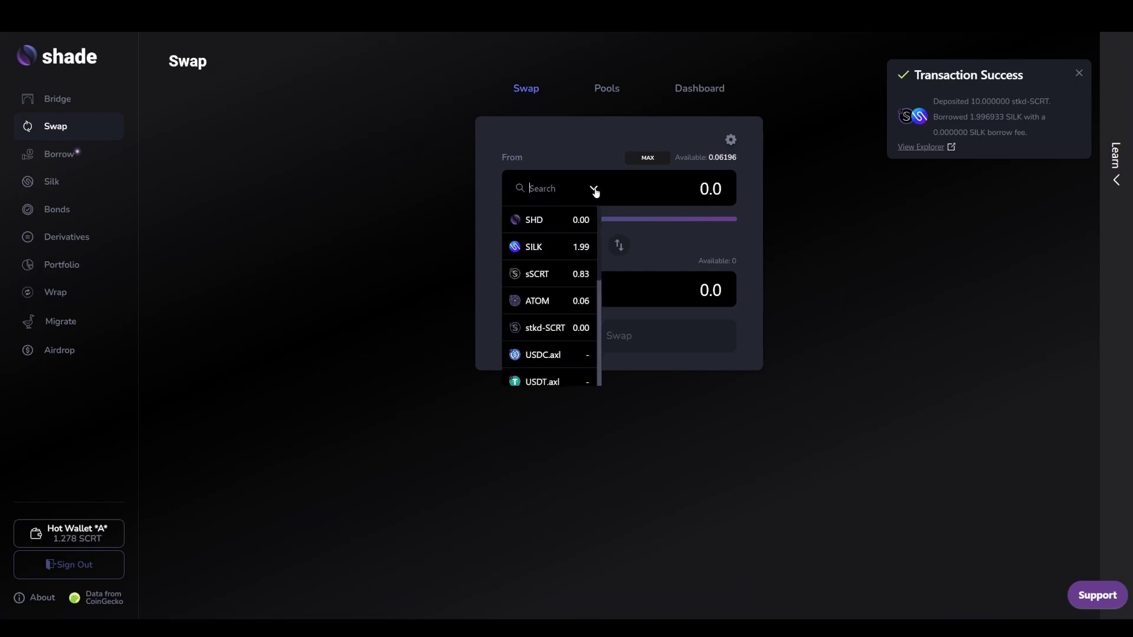
click(551, 245)
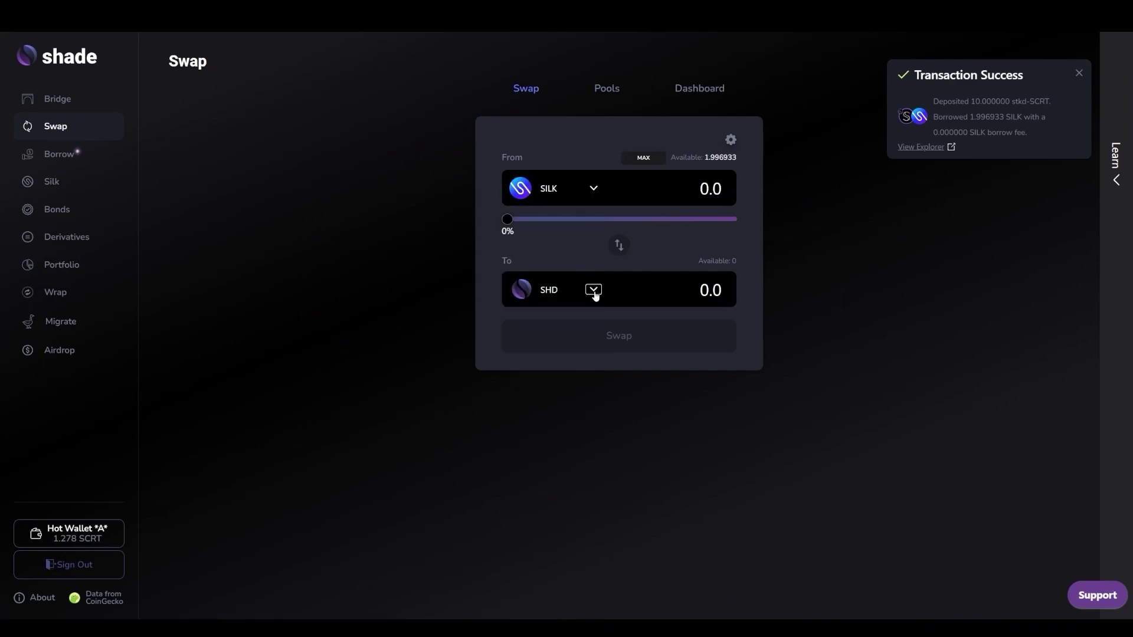
click(592, 289)
click(537, 429)
click(719, 158)
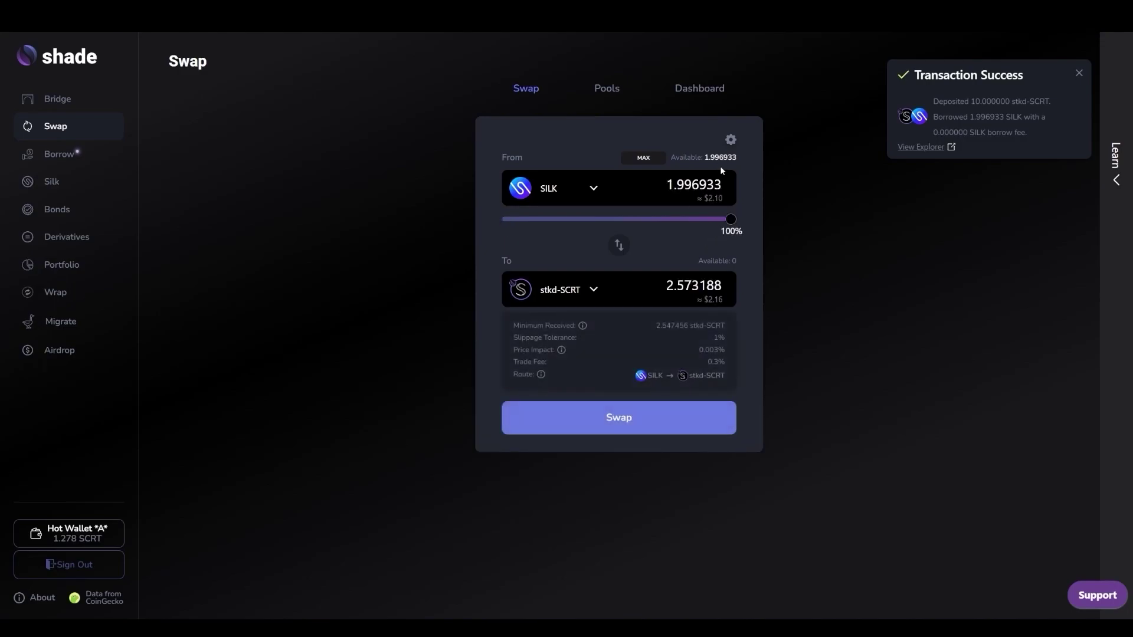
click(635, 429)
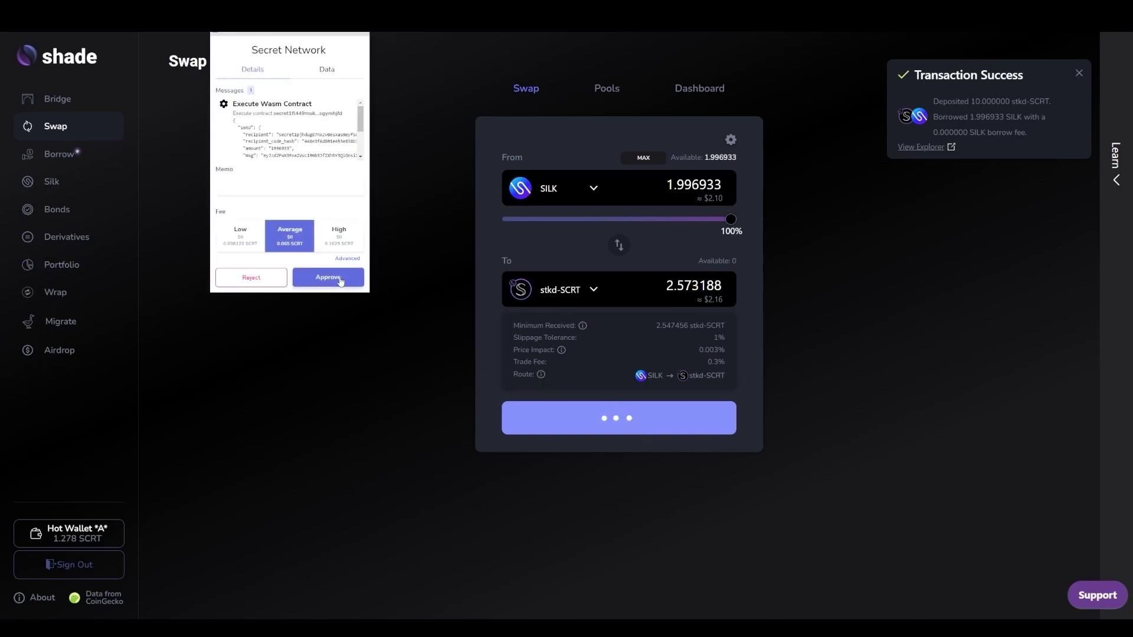
click(341, 281)
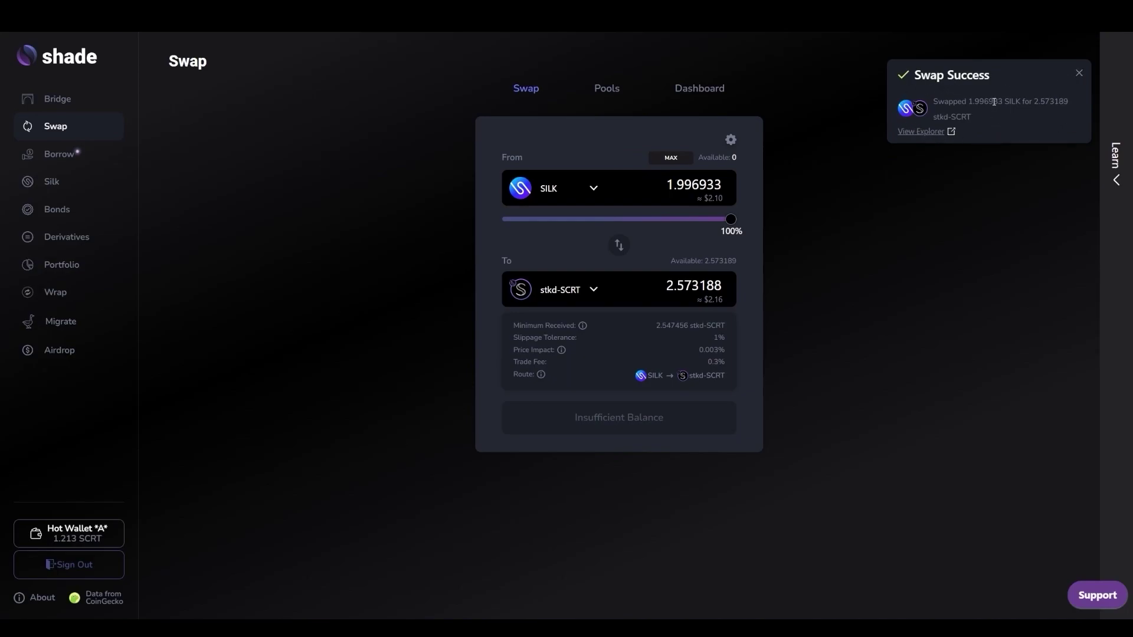
drag(1034, 101, 1051, 102)
Step: Deposit 2.573189 stkd-SCRT into the stkd-SCRT vault, borrow 0.511395 SILK at 25% LTV, and approve the transaction
click(102, 156)
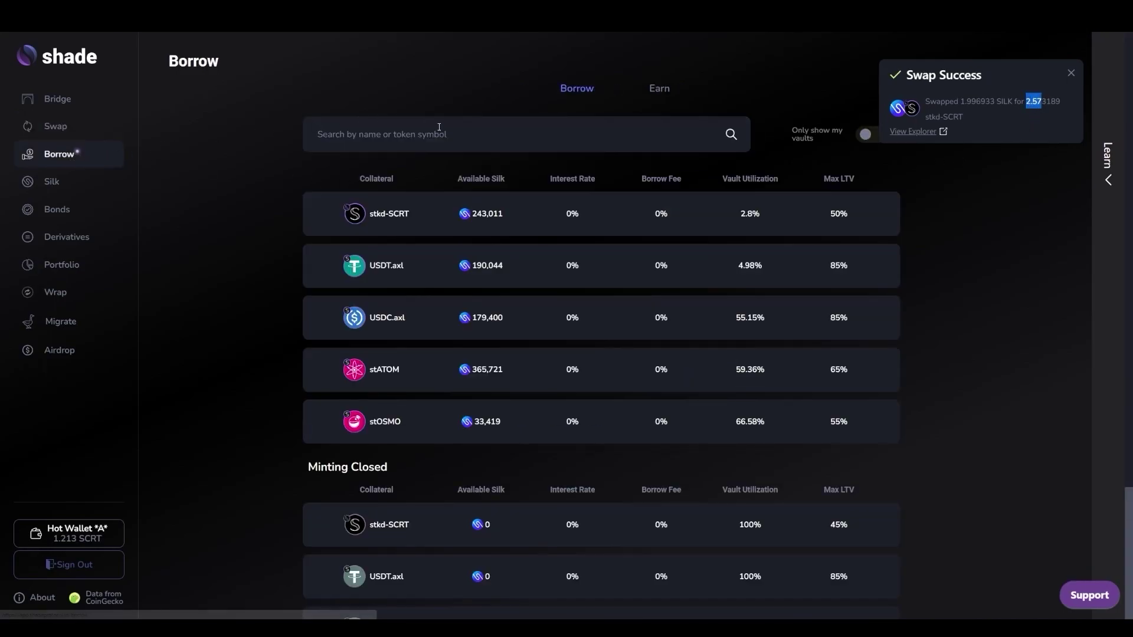
click(520, 235)
drag(549, 303, 570, 304)
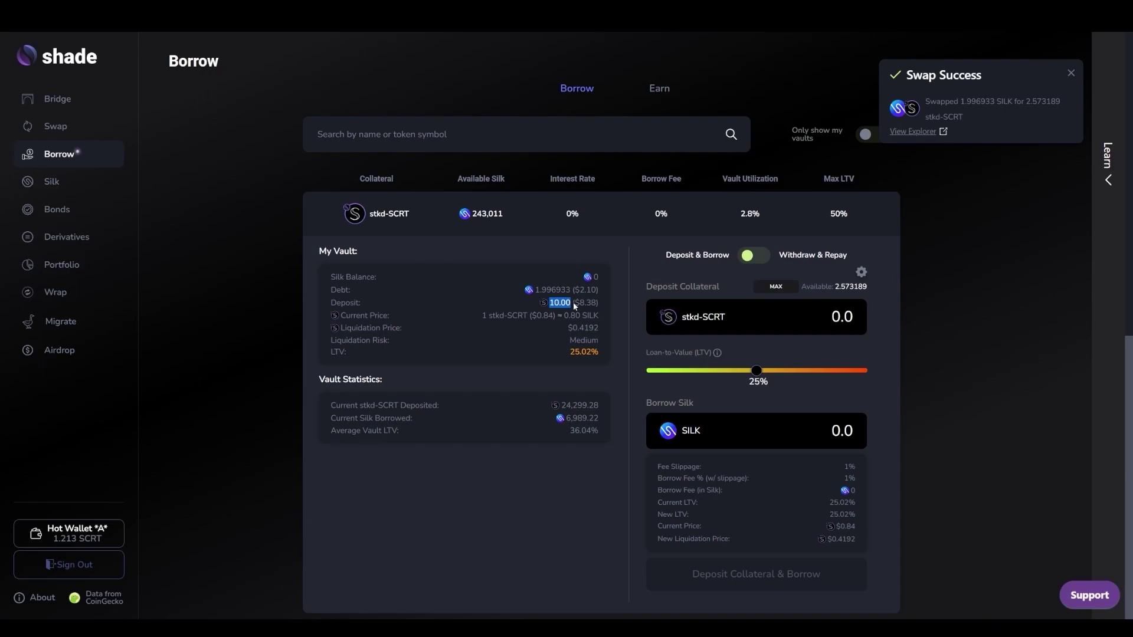
click(850, 287)
click(852, 431)
drag(735, 370, 758, 372)
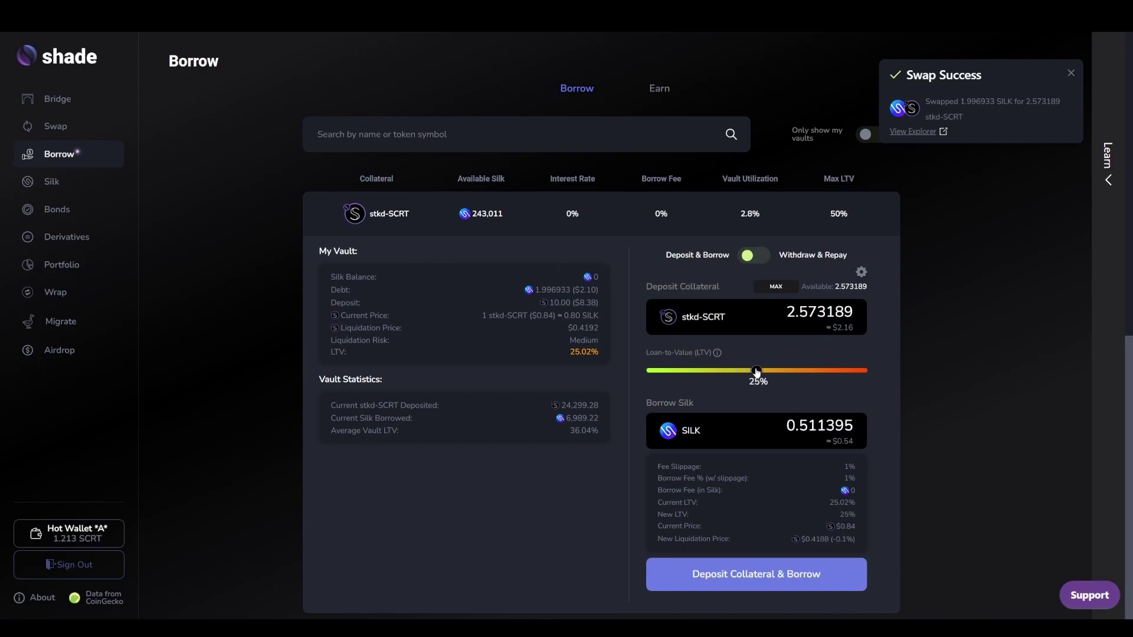
click(767, 576)
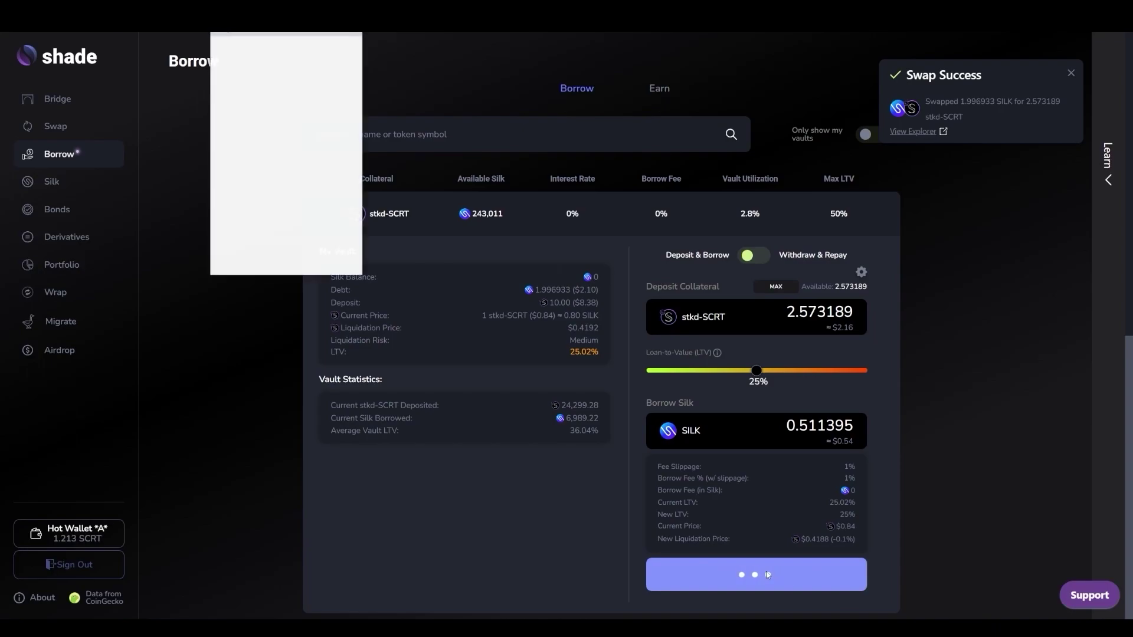
click(329, 277)
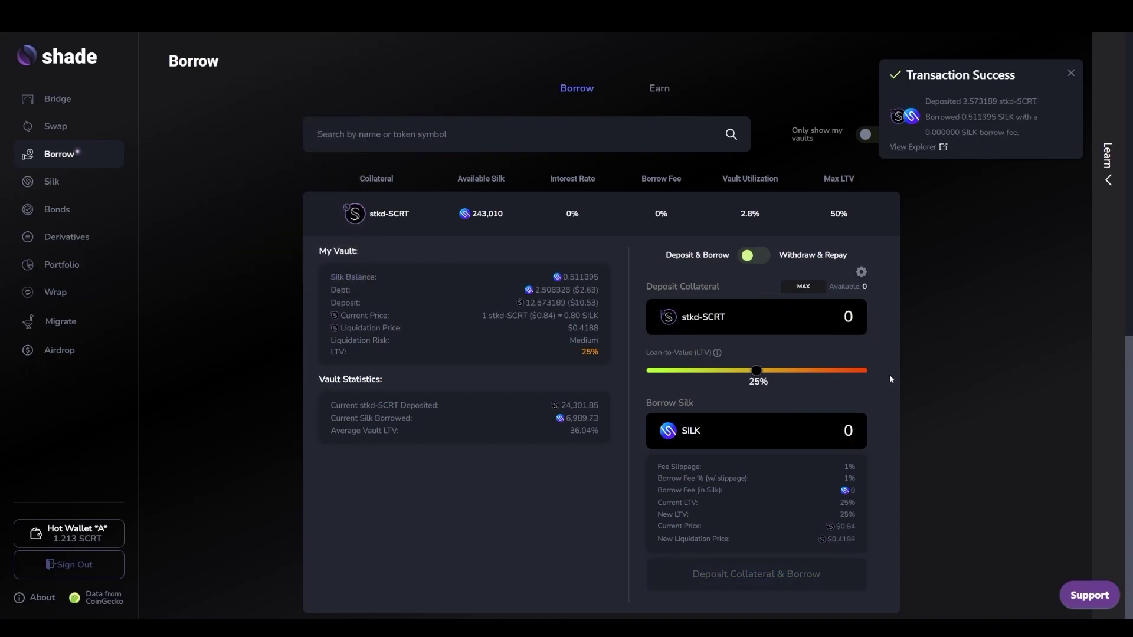
click(1071, 73)
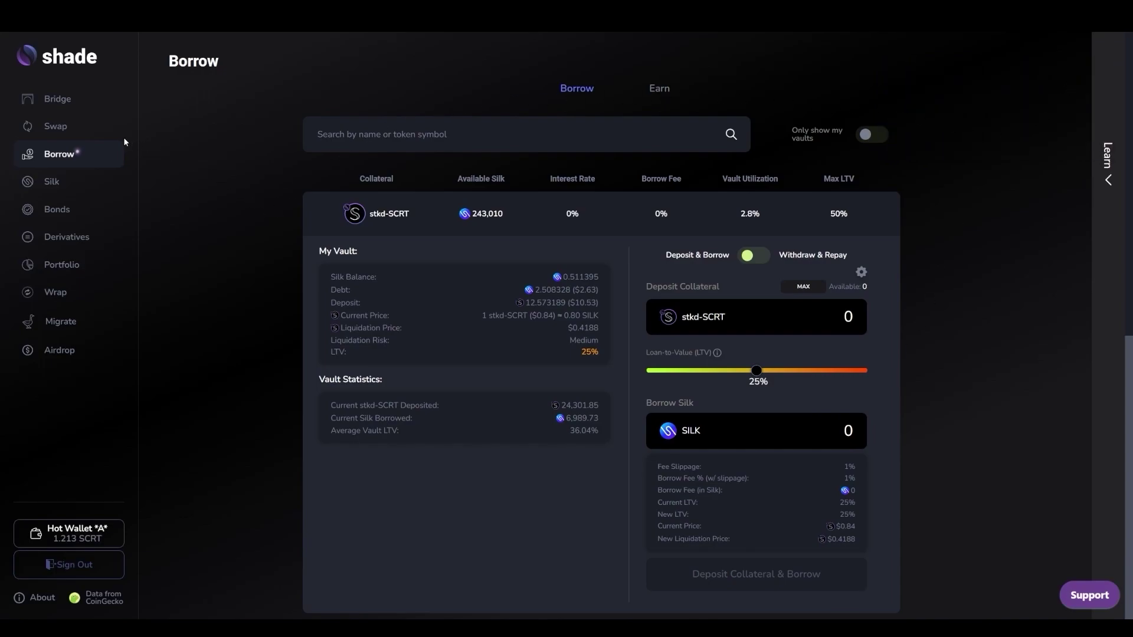
Step: Swap the full 0.511395 SILK balance for stkd-SCRT and approve the transaction in the wallet
click(75, 129)
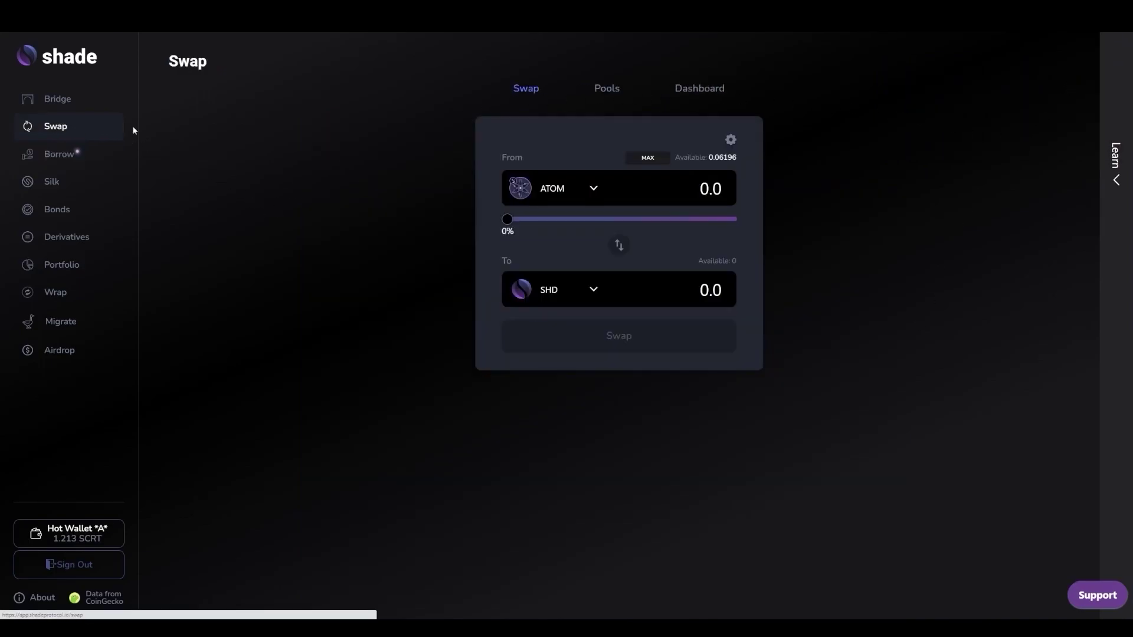
click(594, 190)
click(553, 256)
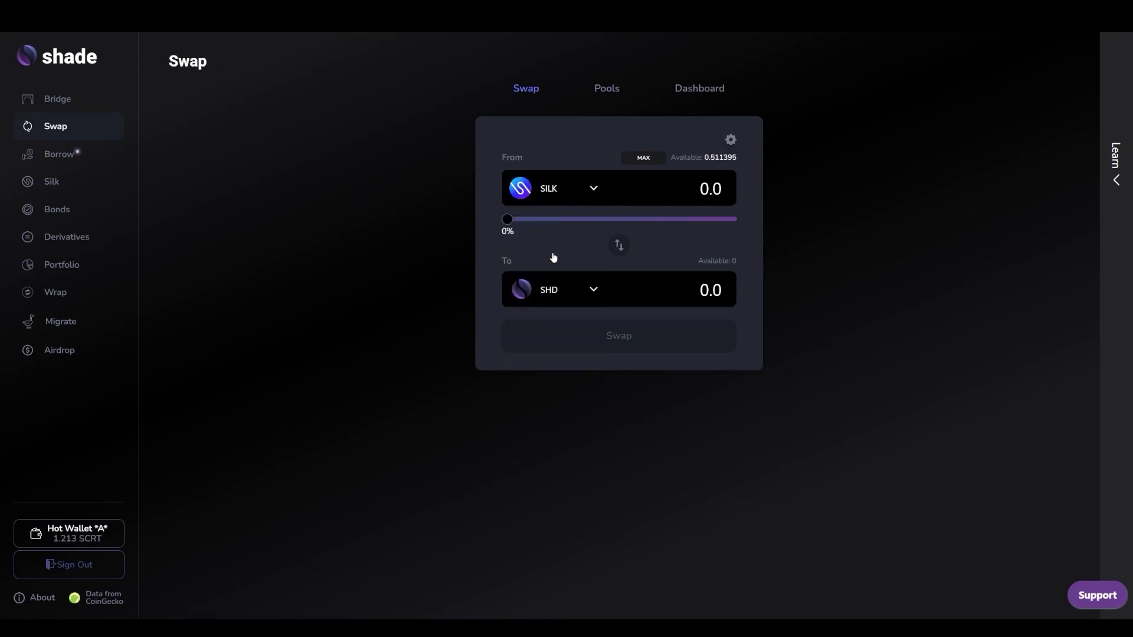
click(594, 293)
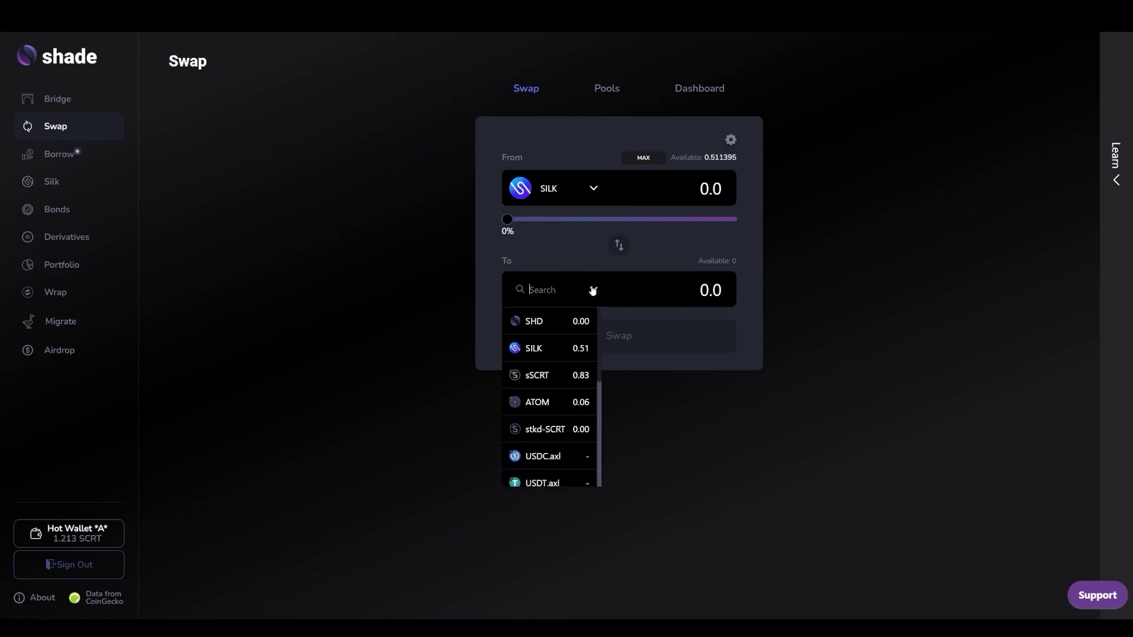
click(555, 430)
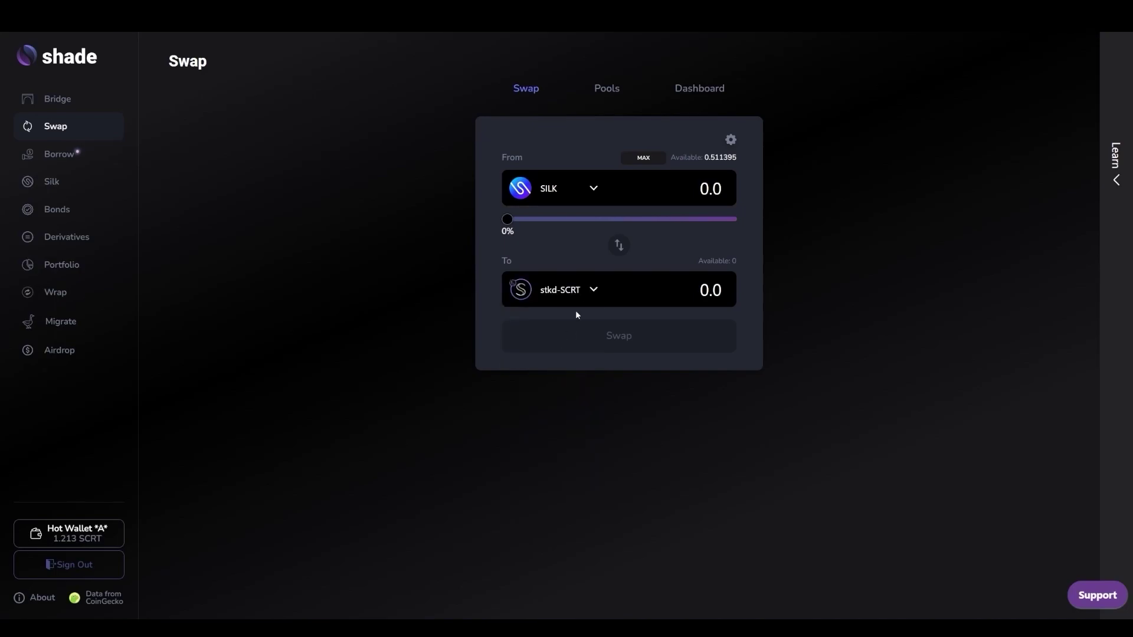
click(713, 157)
click(639, 419)
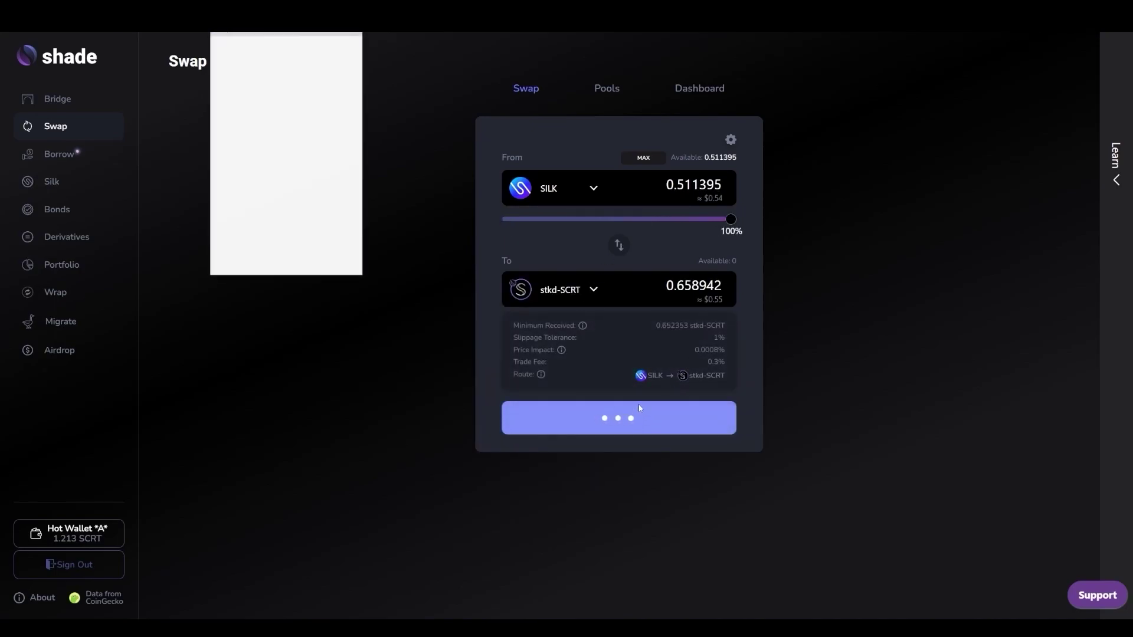
click(316, 276)
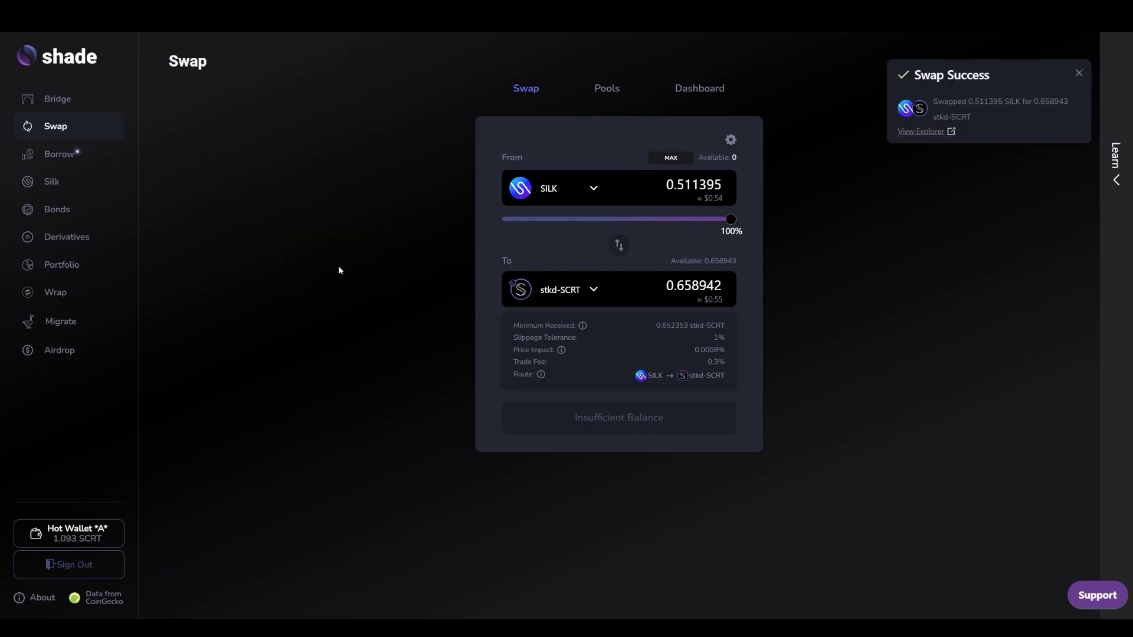
Step: Deposit 0.658943 stkd-SCRT into the stkd-SCRT vault, borrow 0.13146 SILK at 25% LTV, and approve the transaction
click(59, 156)
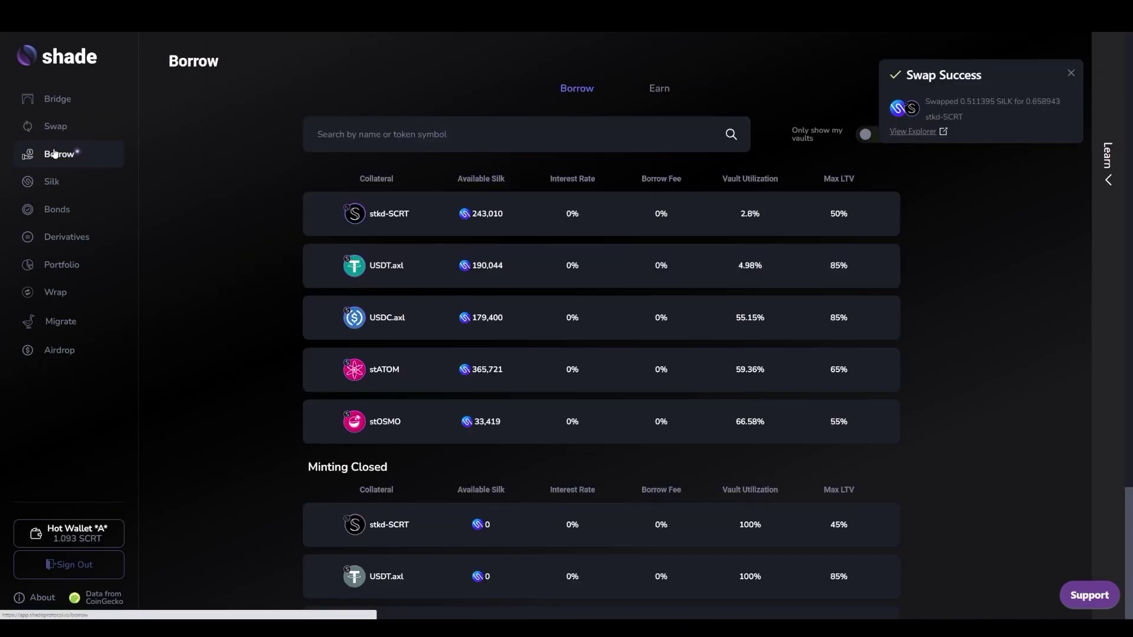
click(425, 229)
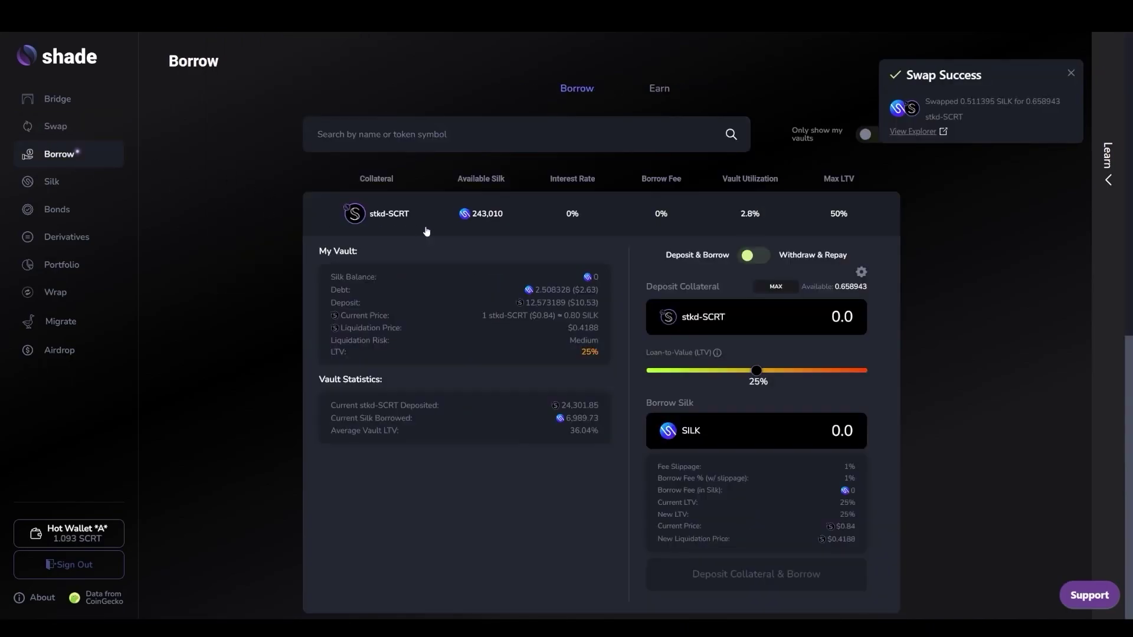
click(850, 287)
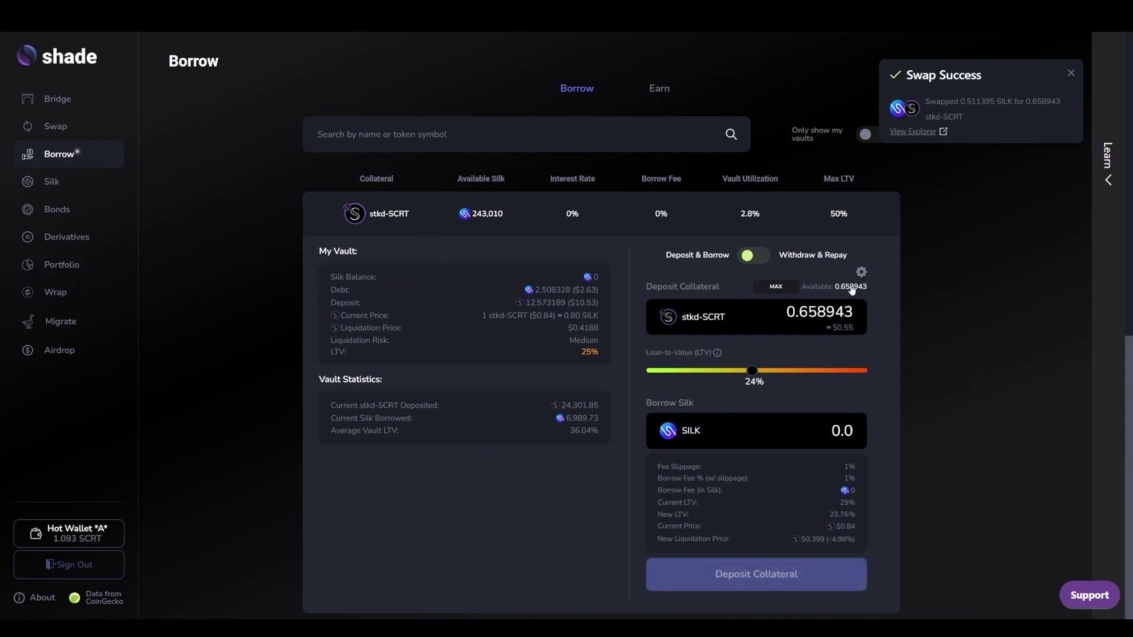
drag(752, 370, 757, 373)
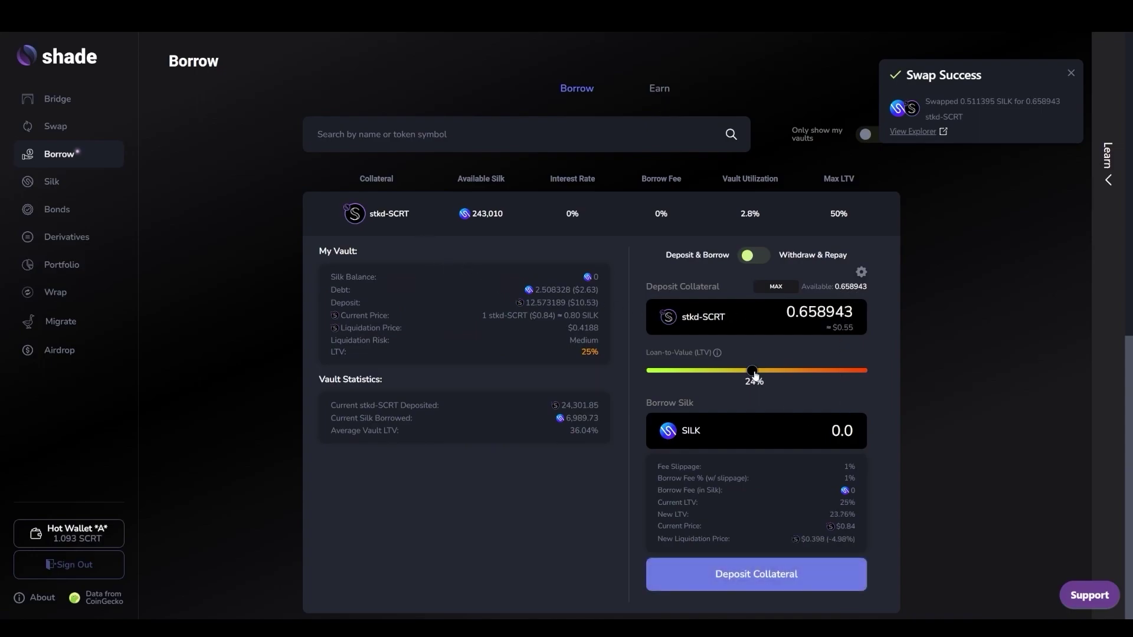
click(766, 586)
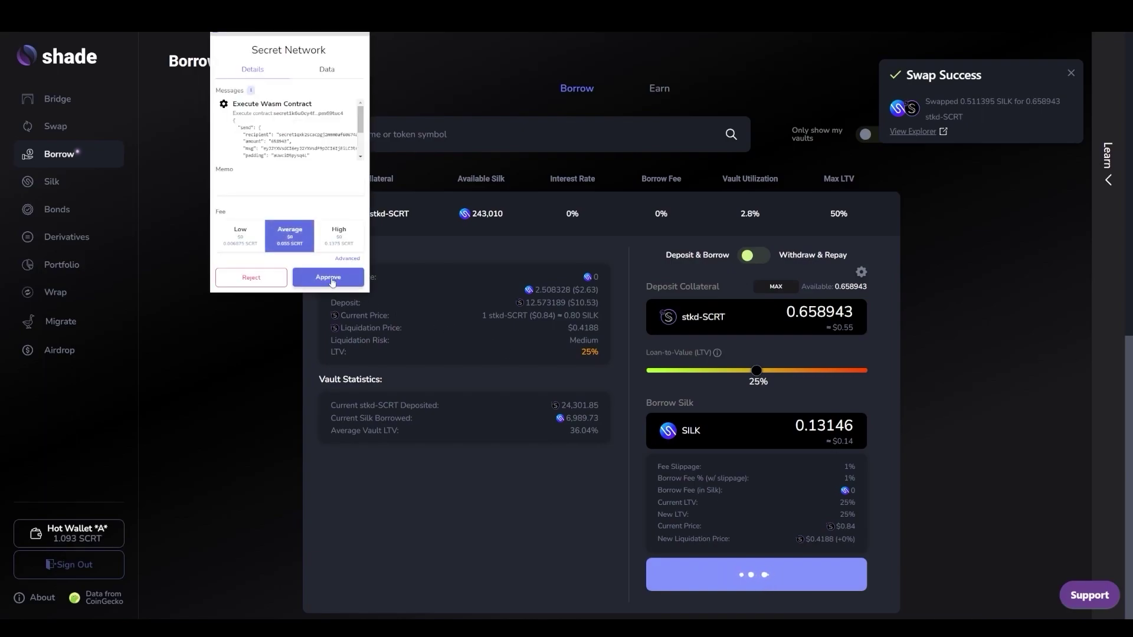
click(331, 280)
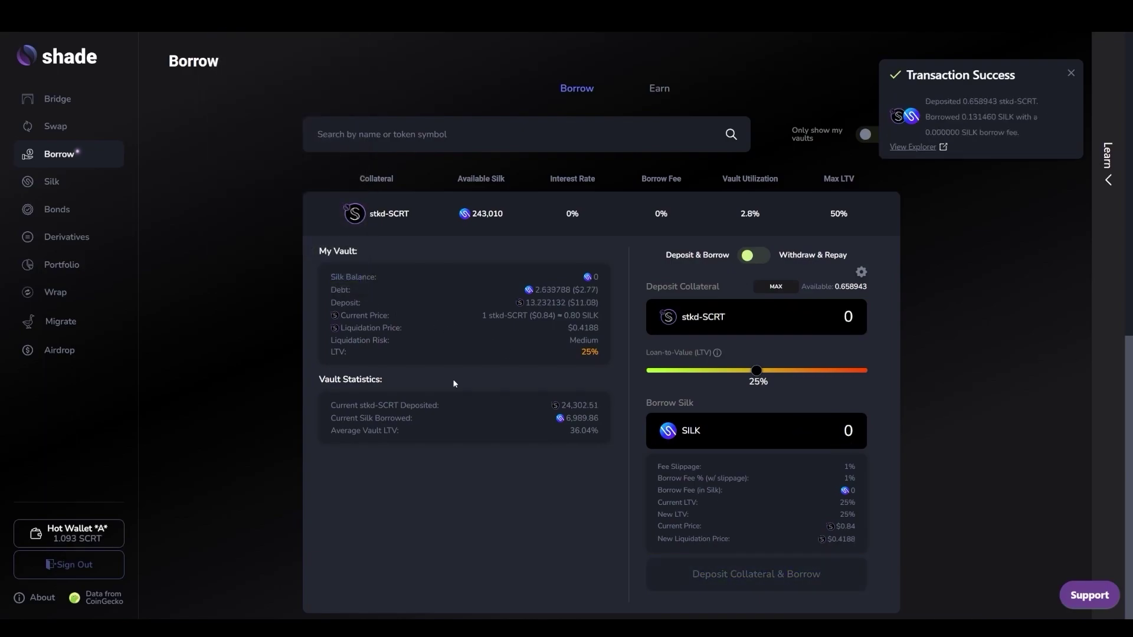